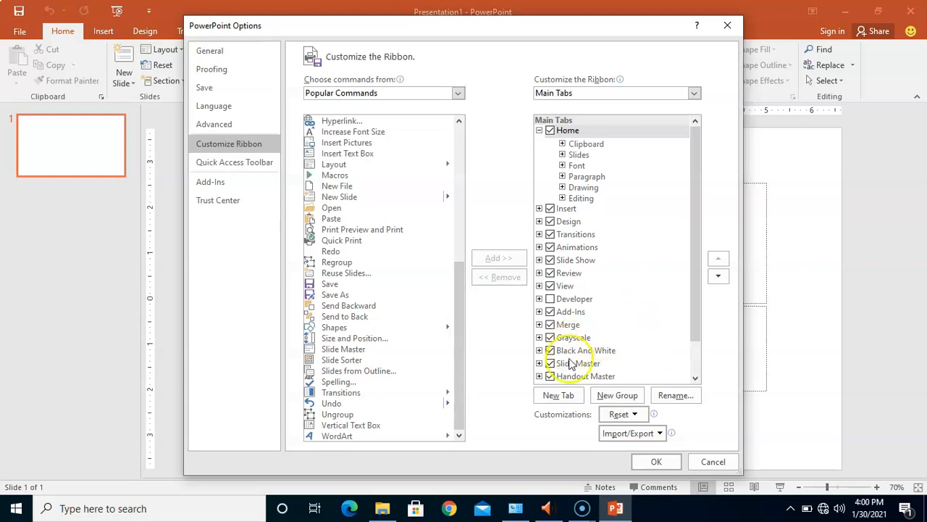
Step: Add a new custom tab with a new group to the main tabs after Home
left_click(559, 395)
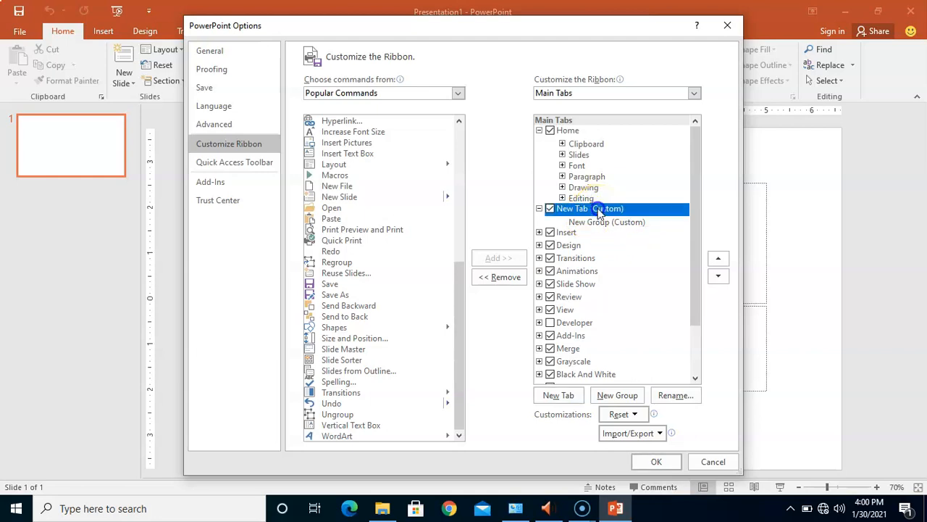
double_click(598, 212)
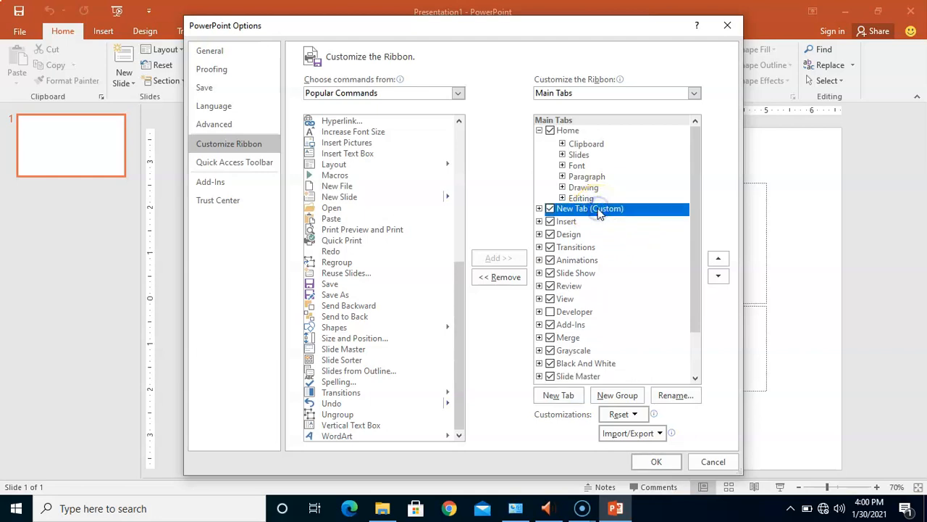
left_click(539, 208)
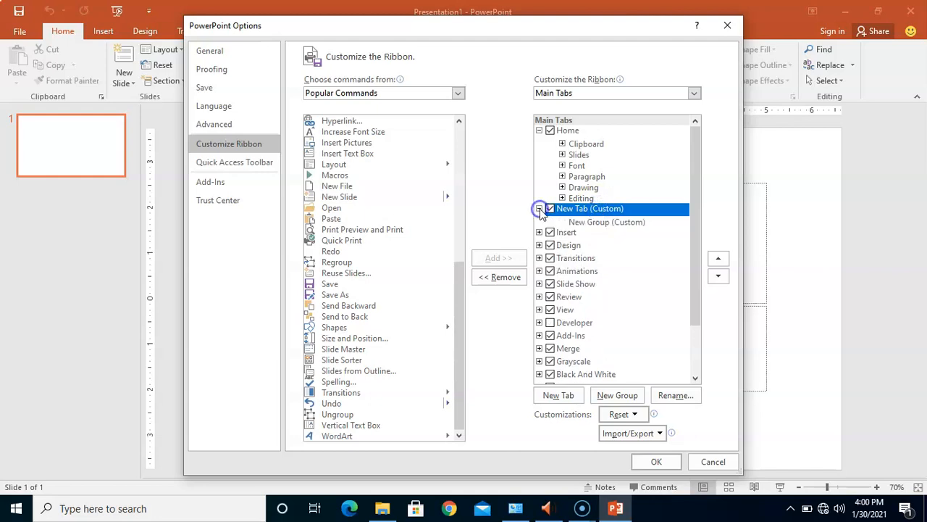
Step: Rename the new custom tab to Save
left_click(671, 398)
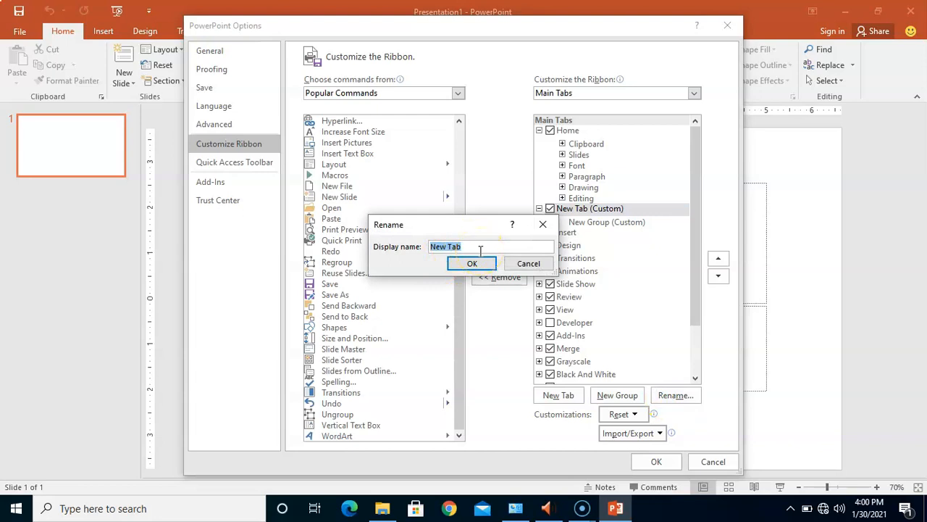
left_click(527, 265)
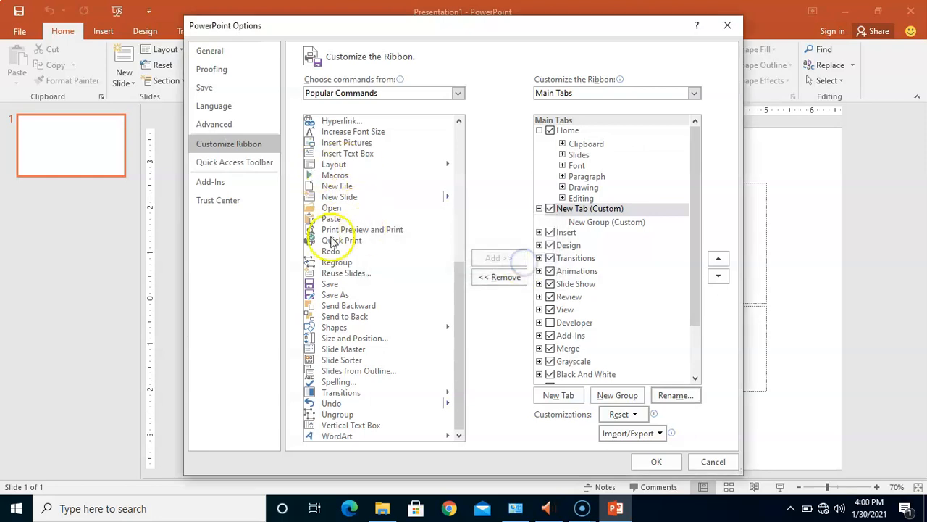
left_click(593, 209)
left_click(668, 394)
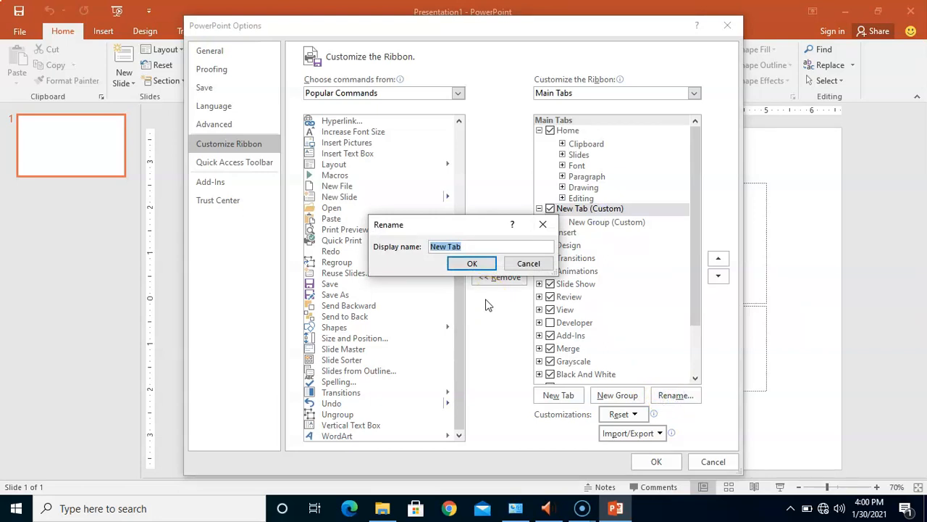
type("Join")
left_click(472, 265)
left_click(470, 264)
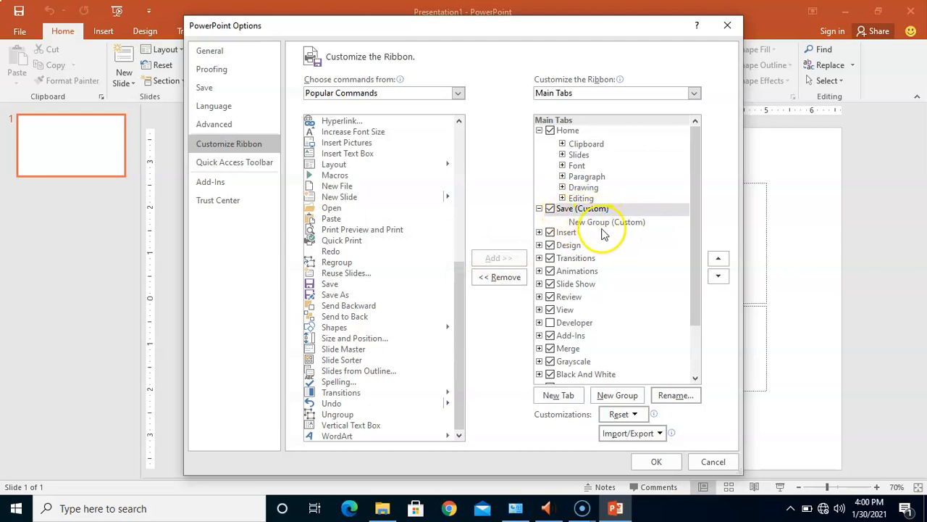
Step: Add a second new group to the Save tab and rename the first group to Save
left_click(585, 208)
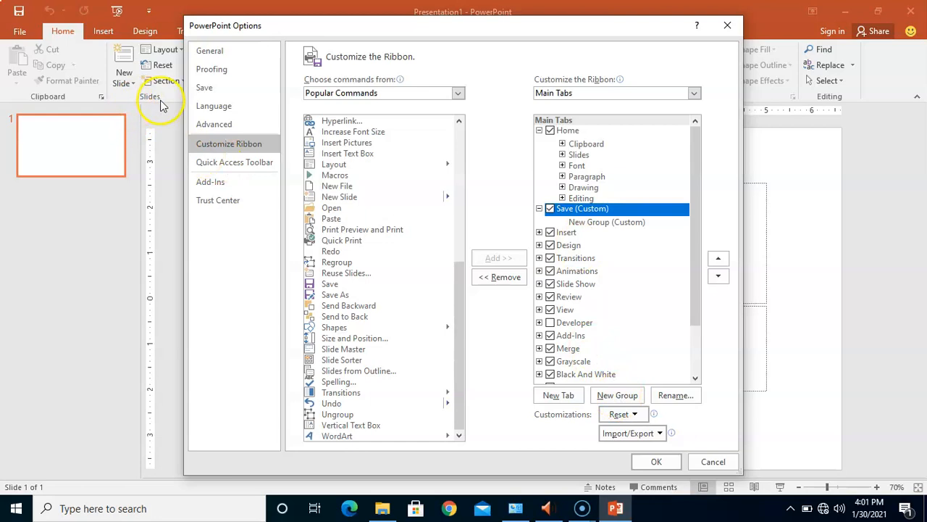
left_click(618, 397)
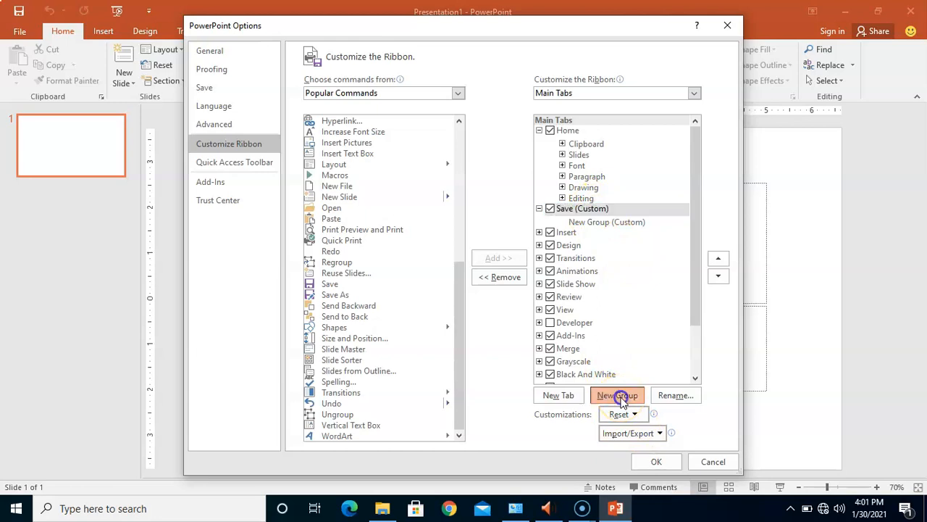
left_click(605, 223)
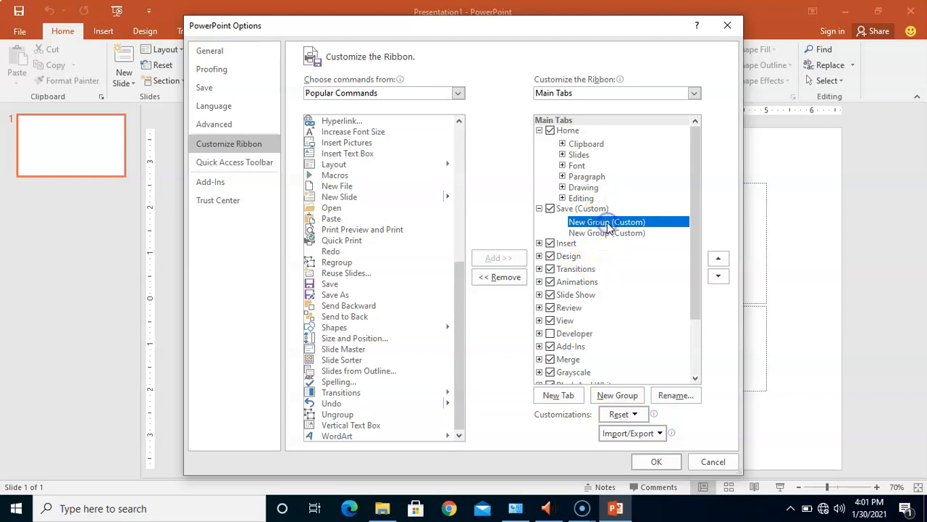
left_click(674, 395)
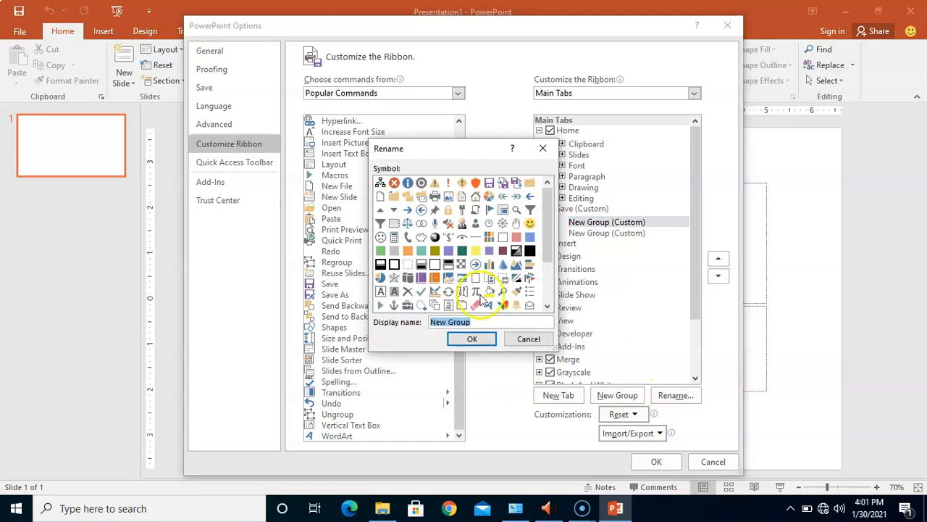
type("Save")
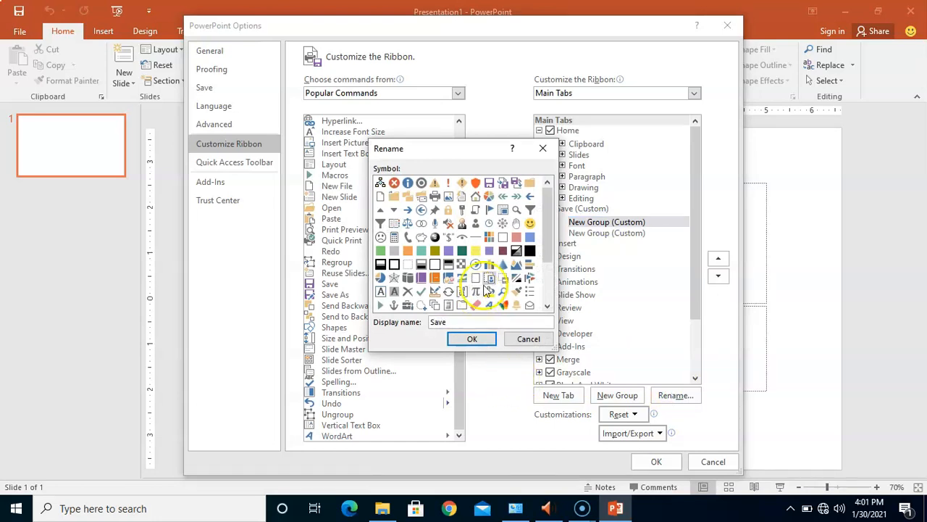
left_click(473, 338)
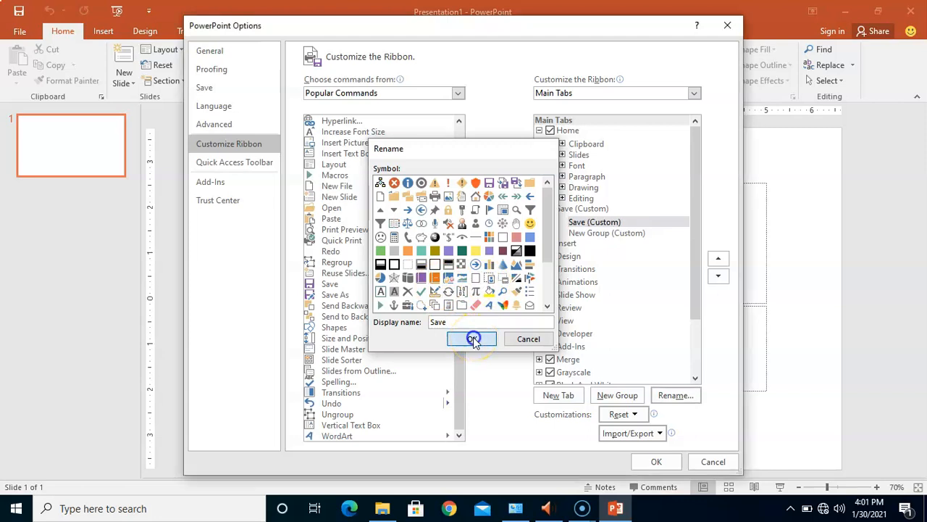
Step: Rename the second group in the Save tab to Save as
right_click(620, 238)
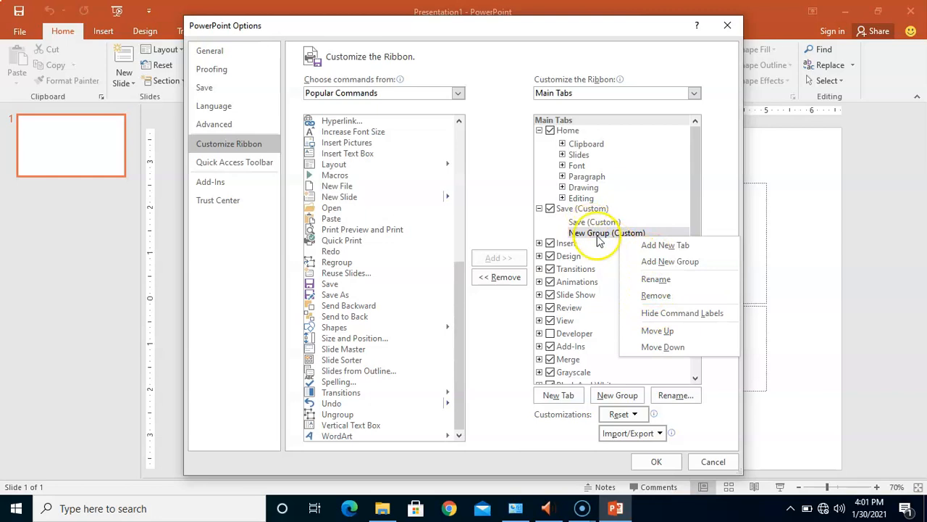
left_click(653, 279)
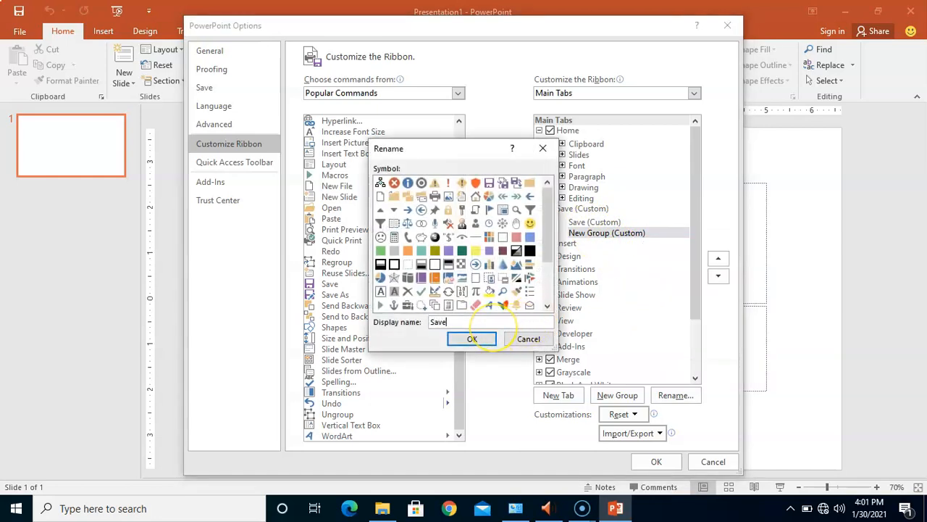
left_click(472, 339)
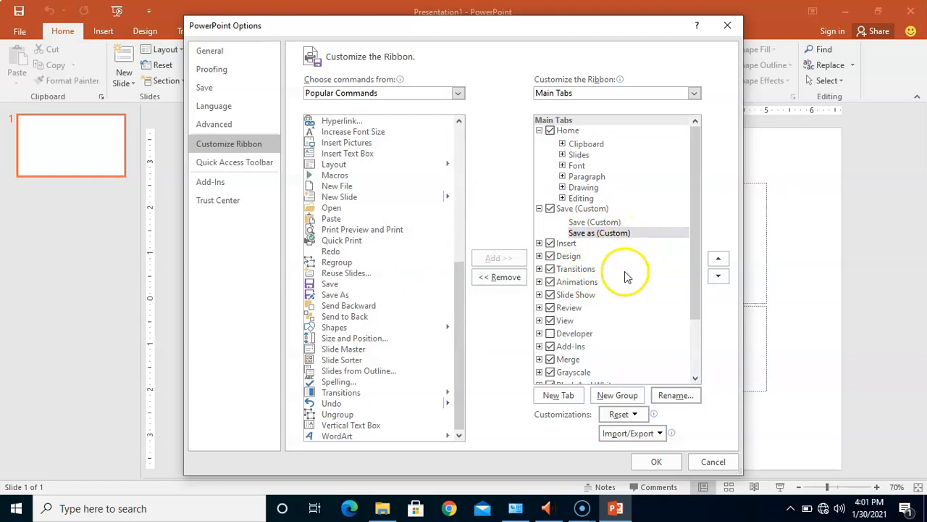
Step: Add the Save command from Popular Commands to the Save group
left_click(607, 223)
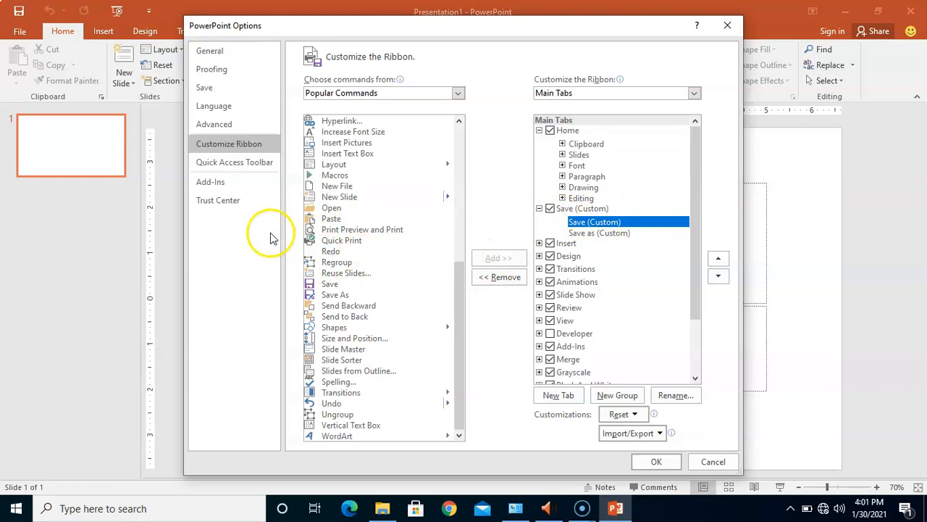
left_click(343, 285)
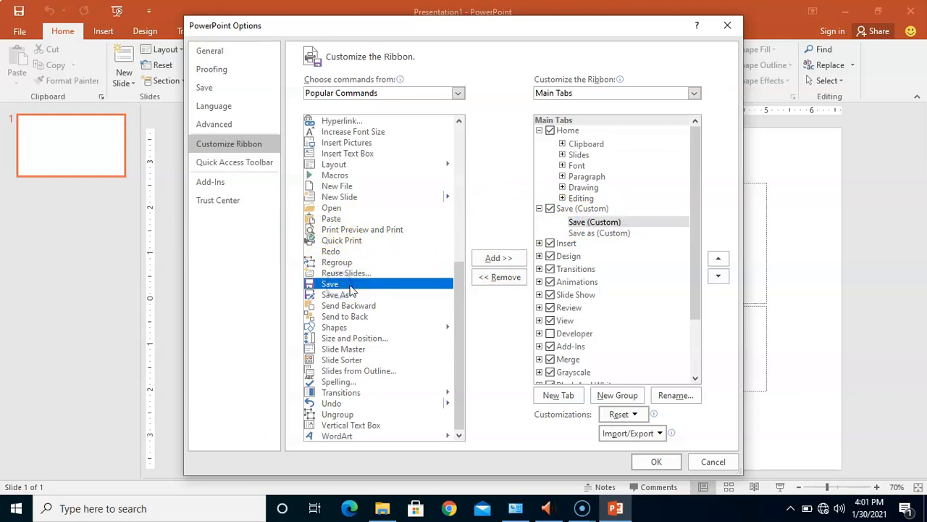
left_click(498, 258)
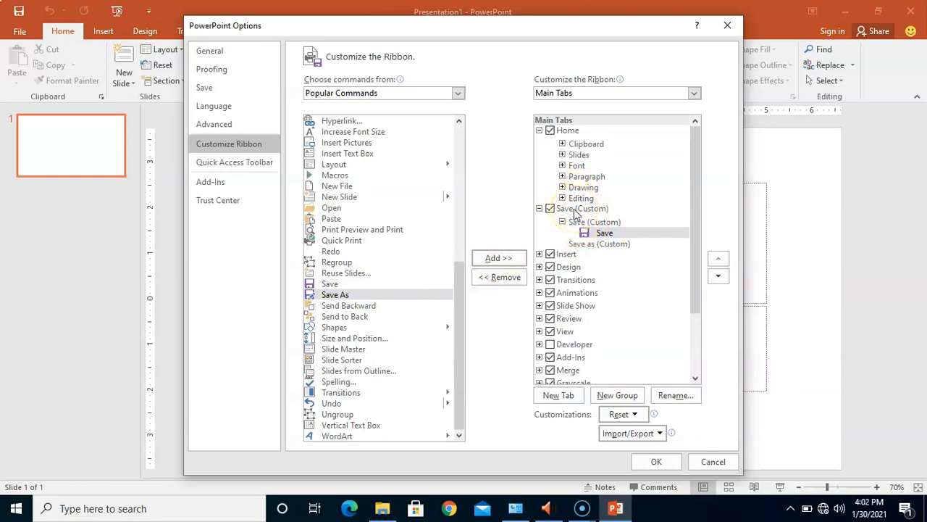
Step: Add the Save As command to the Save as group
left_click(586, 243)
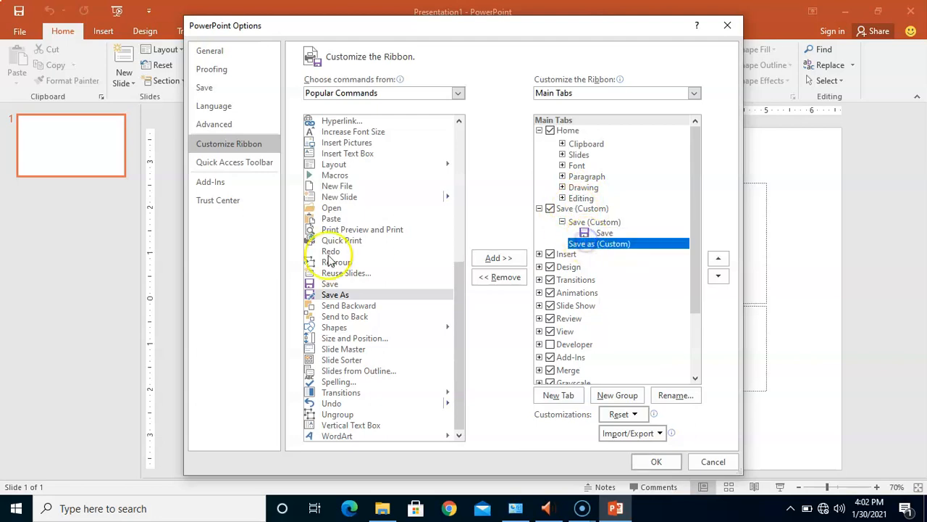
left_click(327, 295)
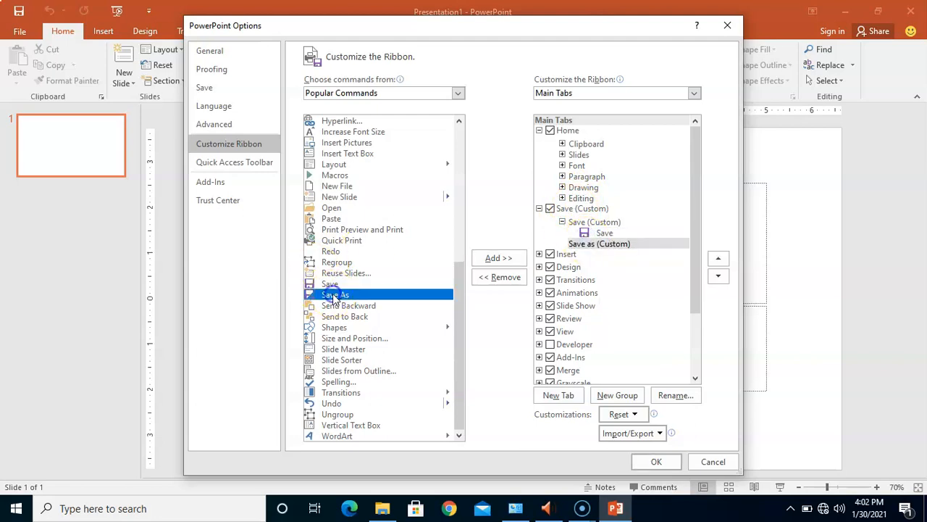
left_click(502, 258)
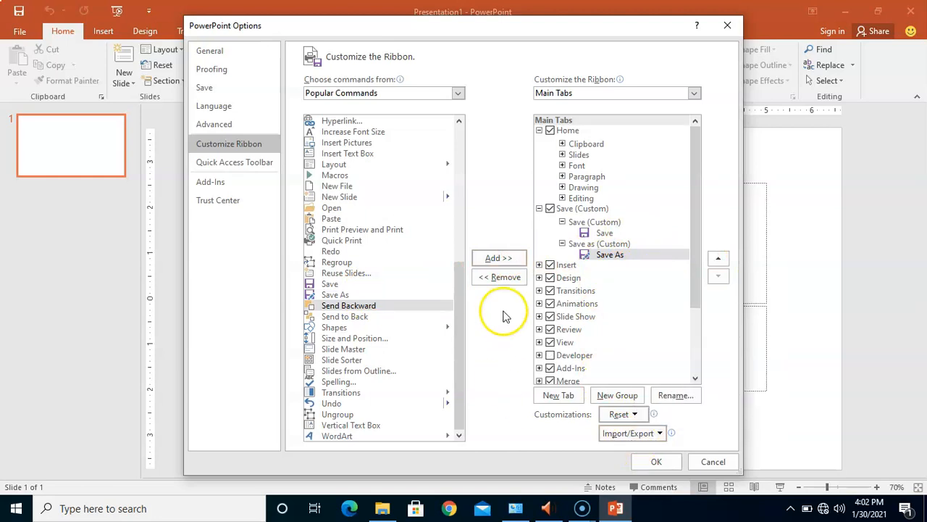
Step: Apply the ribbon customization and open the new Save tab
left_click(656, 461)
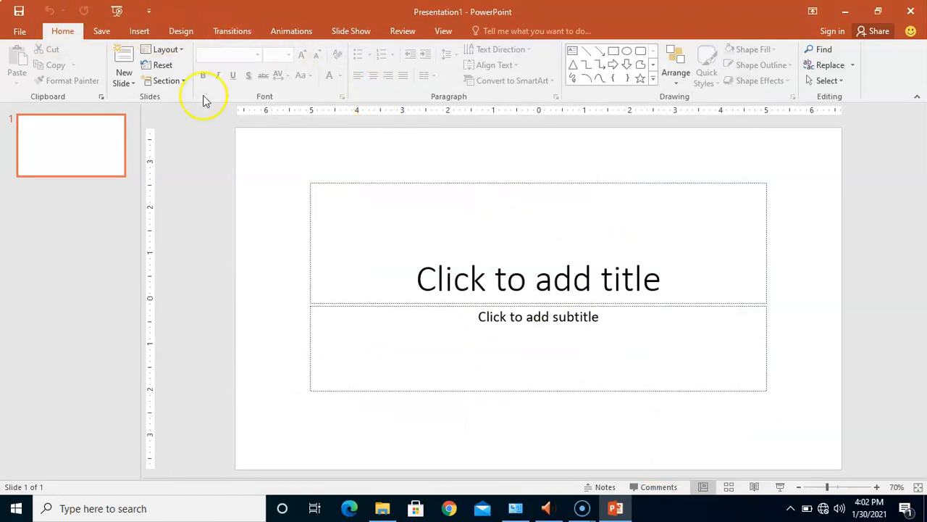
left_click(101, 31)
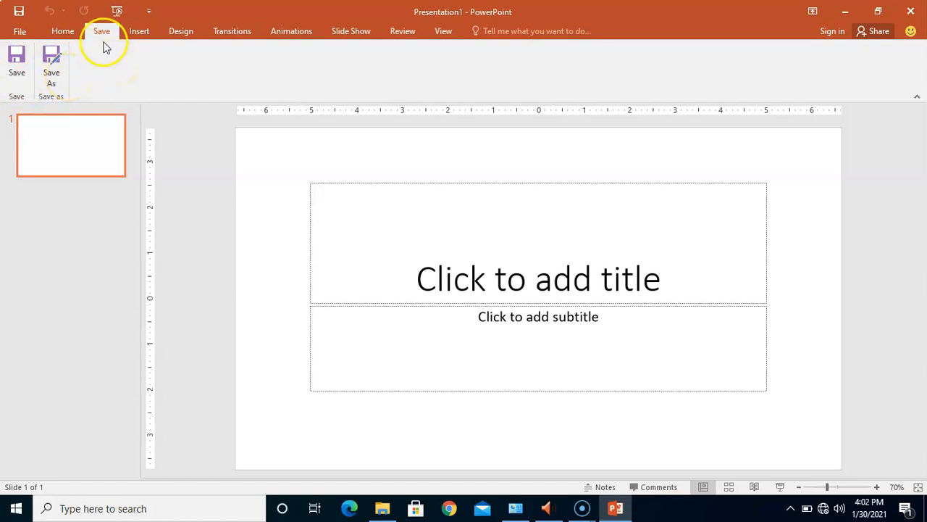
Step: Reopen the ribbon customization options, remove the custom Save tab, and apply the change
right_click(442, 37)
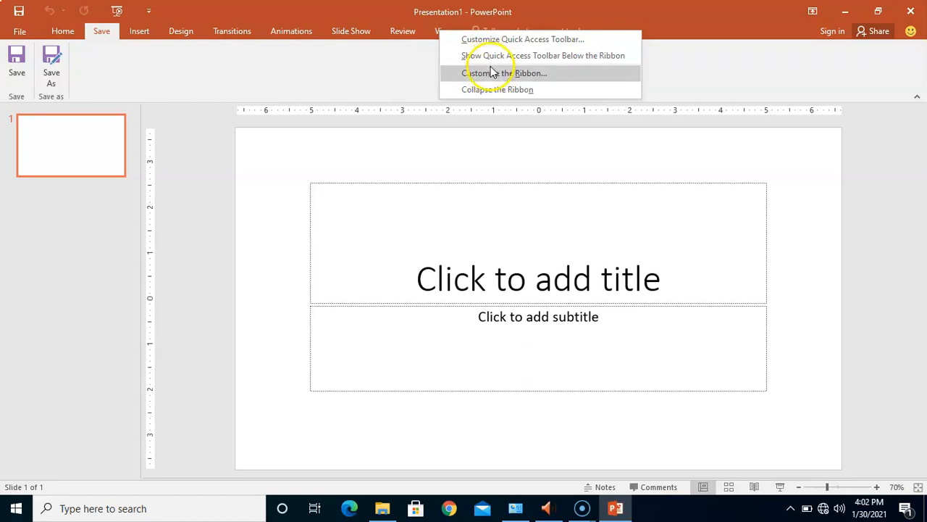
right_click(410, 32)
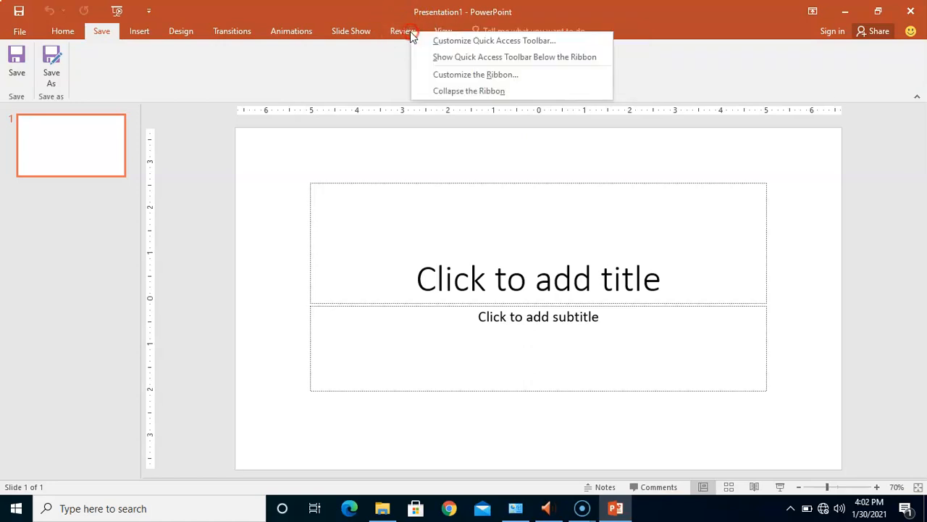
left_click(476, 75)
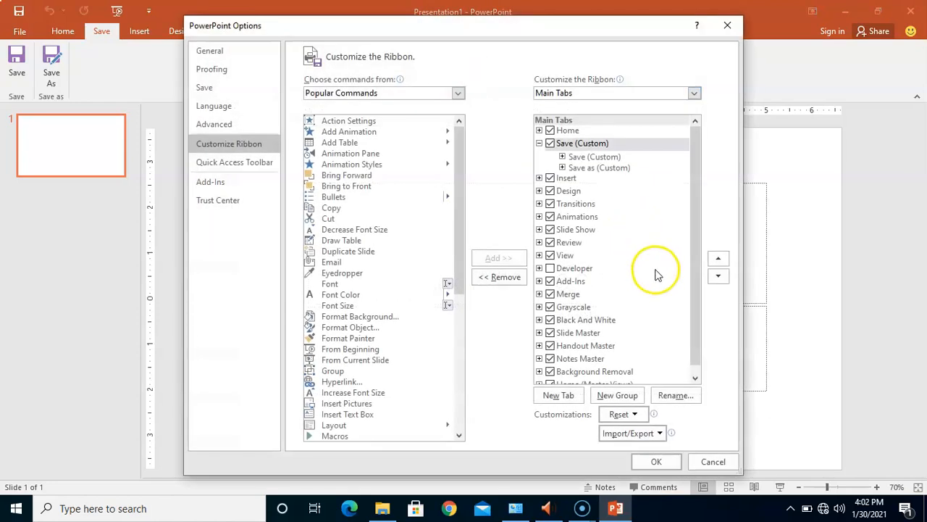
left_click(697, 298)
left_click_drag(696, 298, 698, 312)
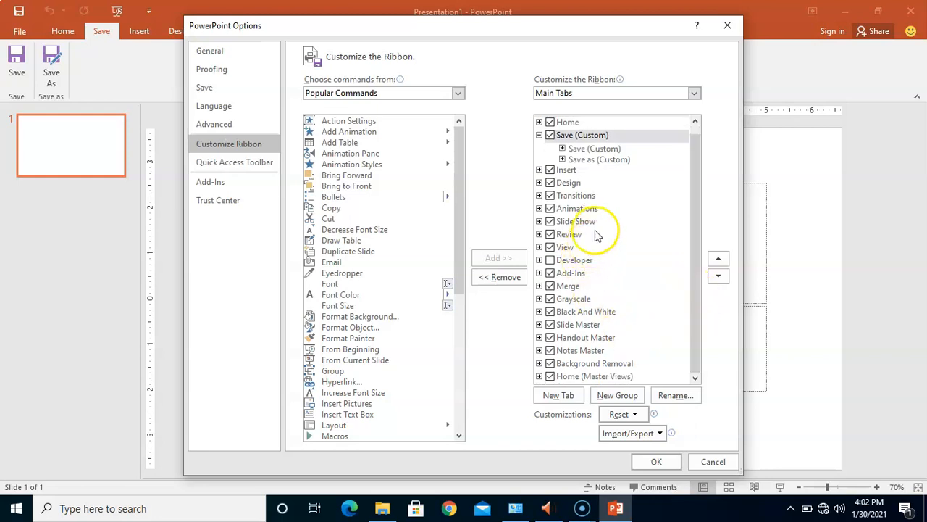
left_click(539, 136)
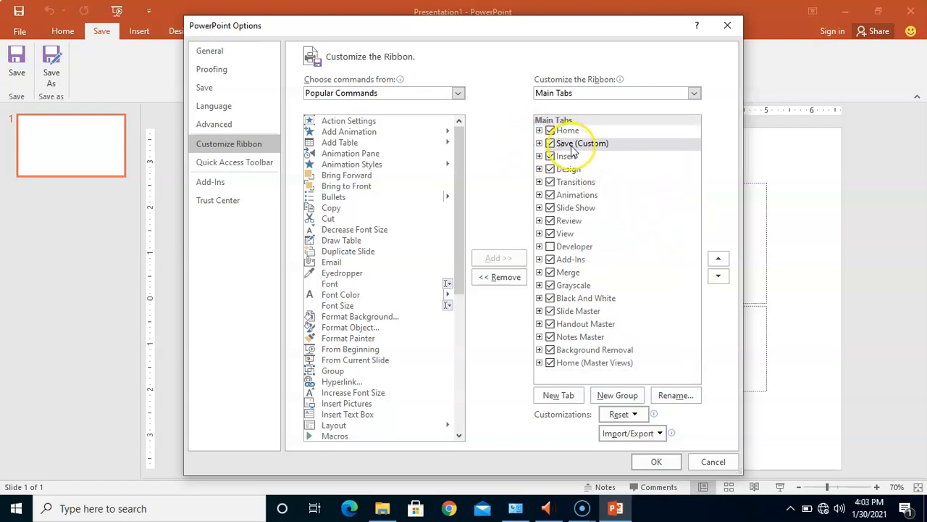
right_click(572, 145)
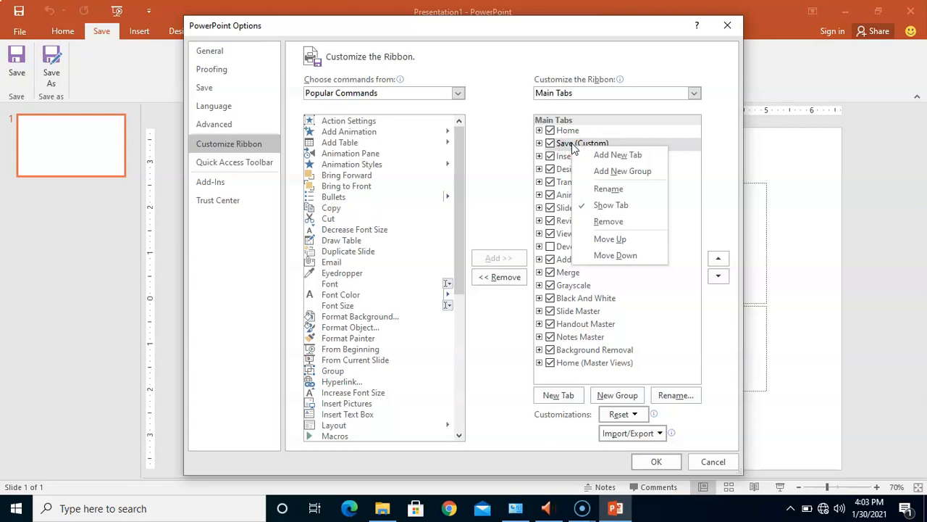
left_click(613, 226)
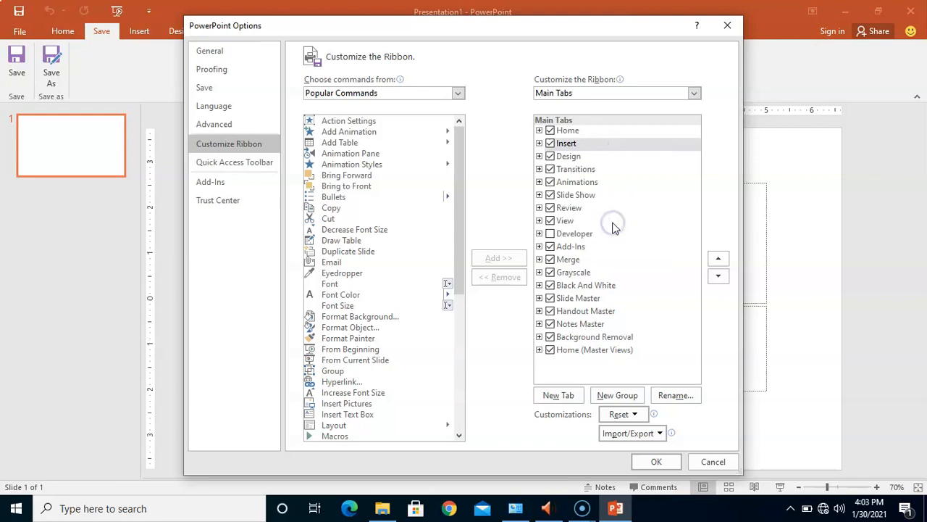
left_click(656, 461)
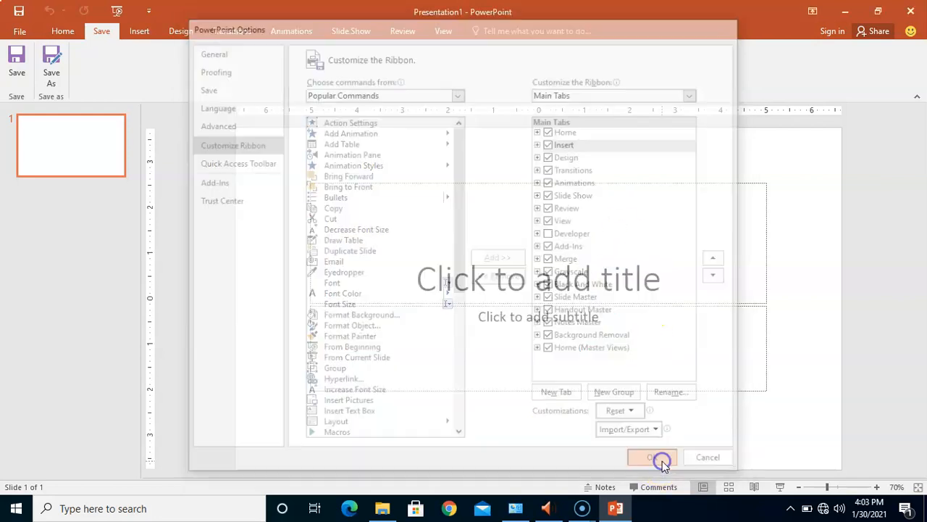